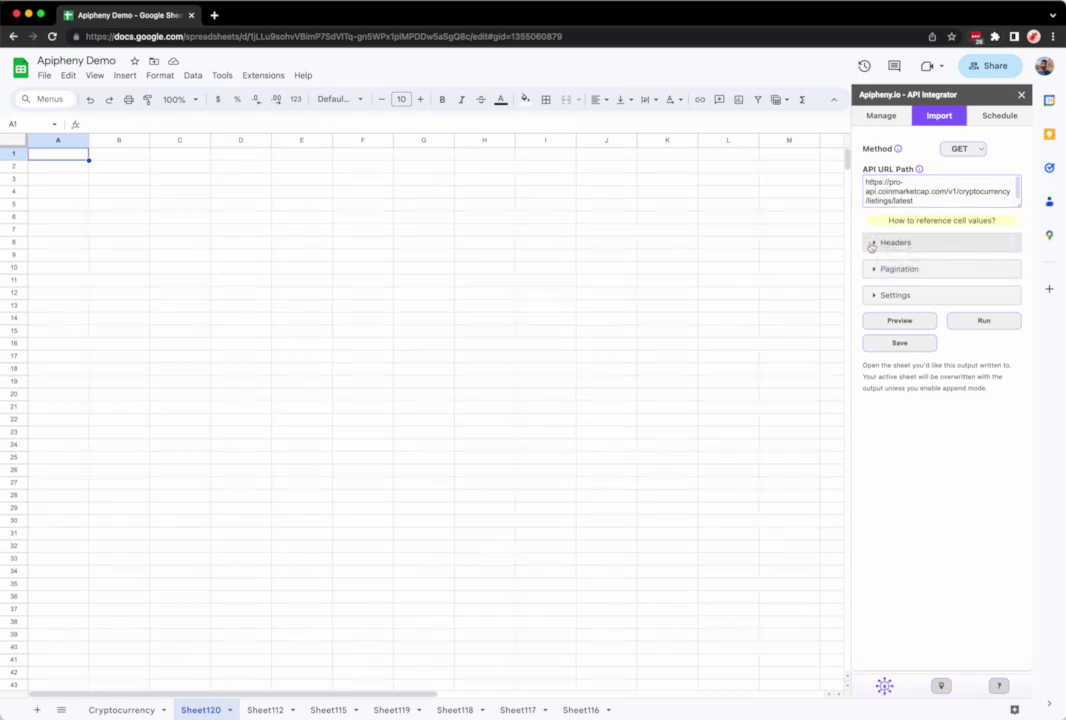
Preview the CoinMarketCap API request, allowing it to run once to load the response fields
{"action": "left_click", "coordinate": [902, 323]}
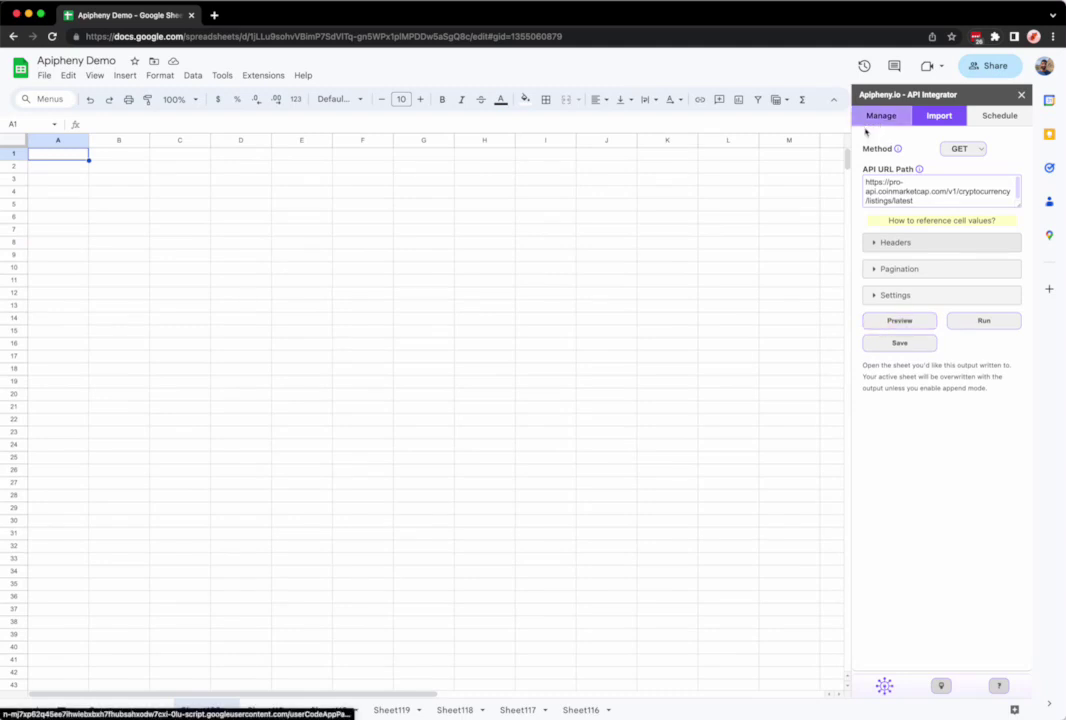
{"action": "left_click", "coordinate": [899, 321]}
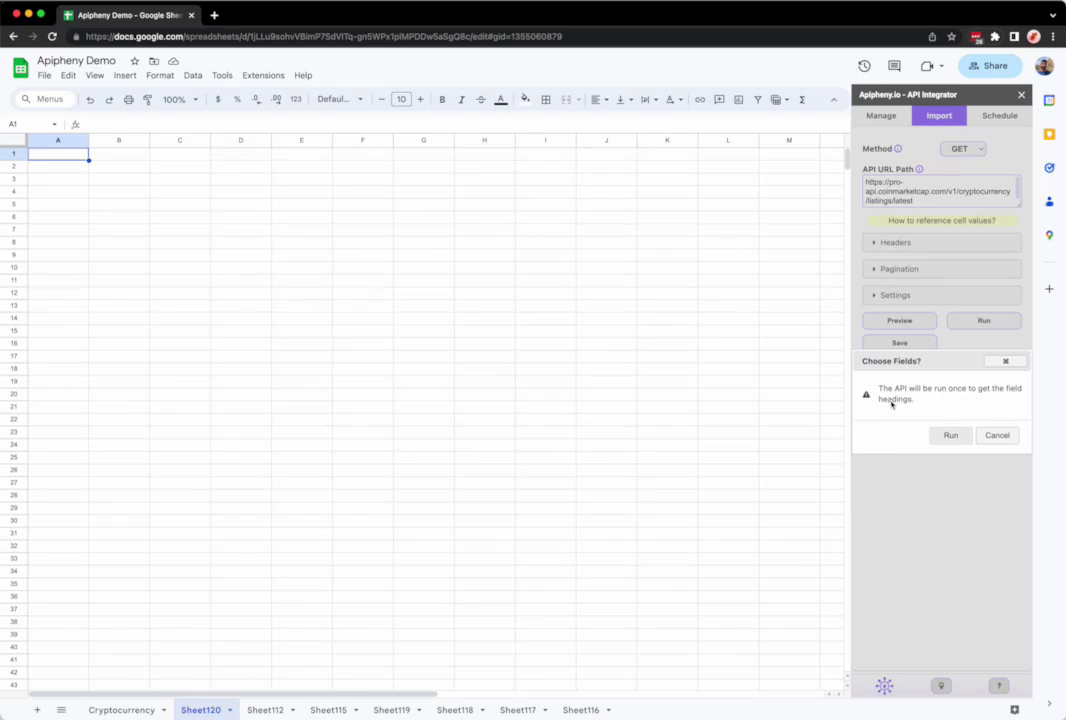
{"action": "left_click", "coordinate": [949, 436]}
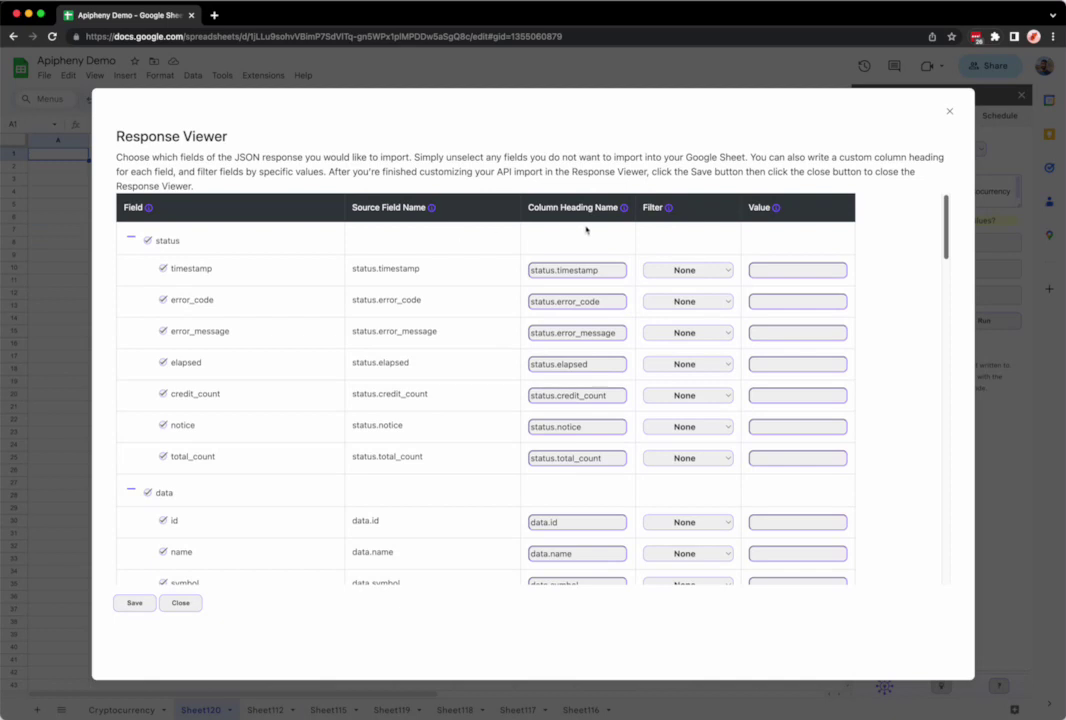
{"action": "mouse_move", "coordinate": [795, 212]}
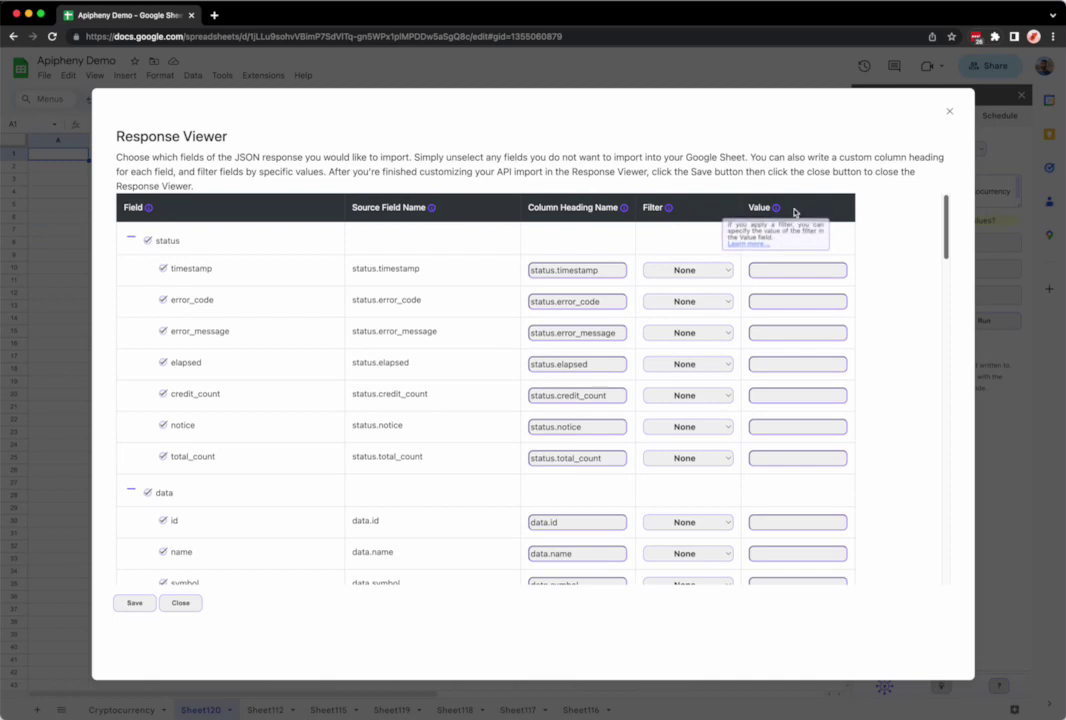
{"action": "double_click", "coordinate": [129, 208]}
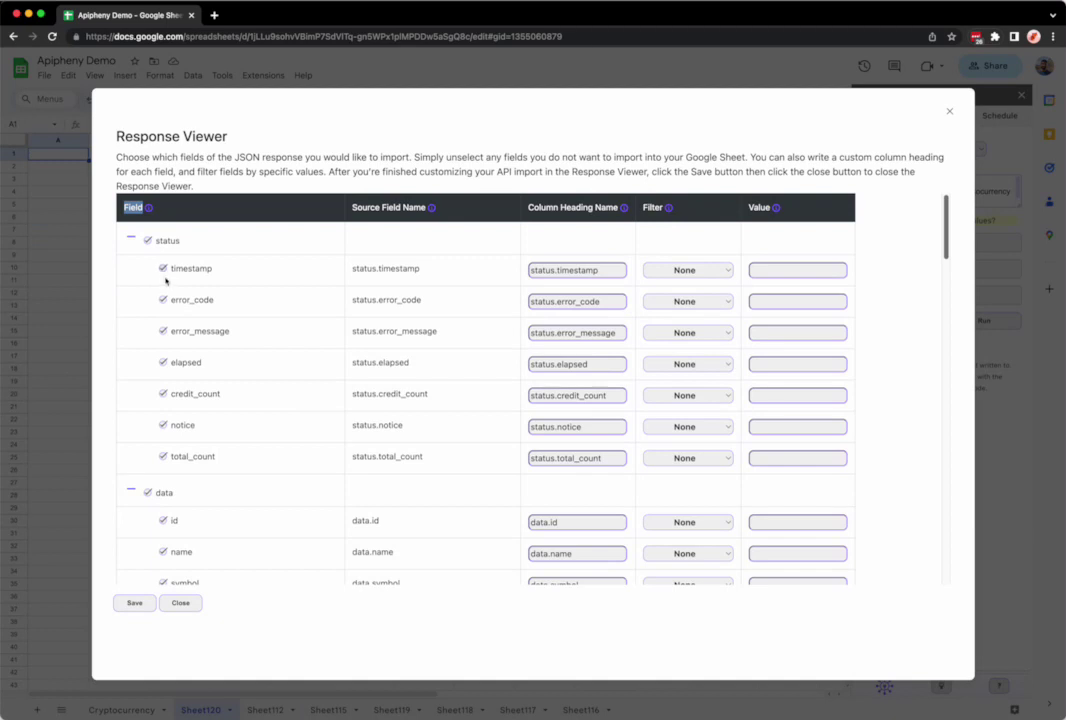
Exclude the timestamp field and the entire data group from the import, collapsing the status group
{"action": "left_click", "coordinate": [165, 272]}
{"action": "left_click", "coordinate": [129, 241]}
{"action": "left_click", "coordinate": [131, 273]}
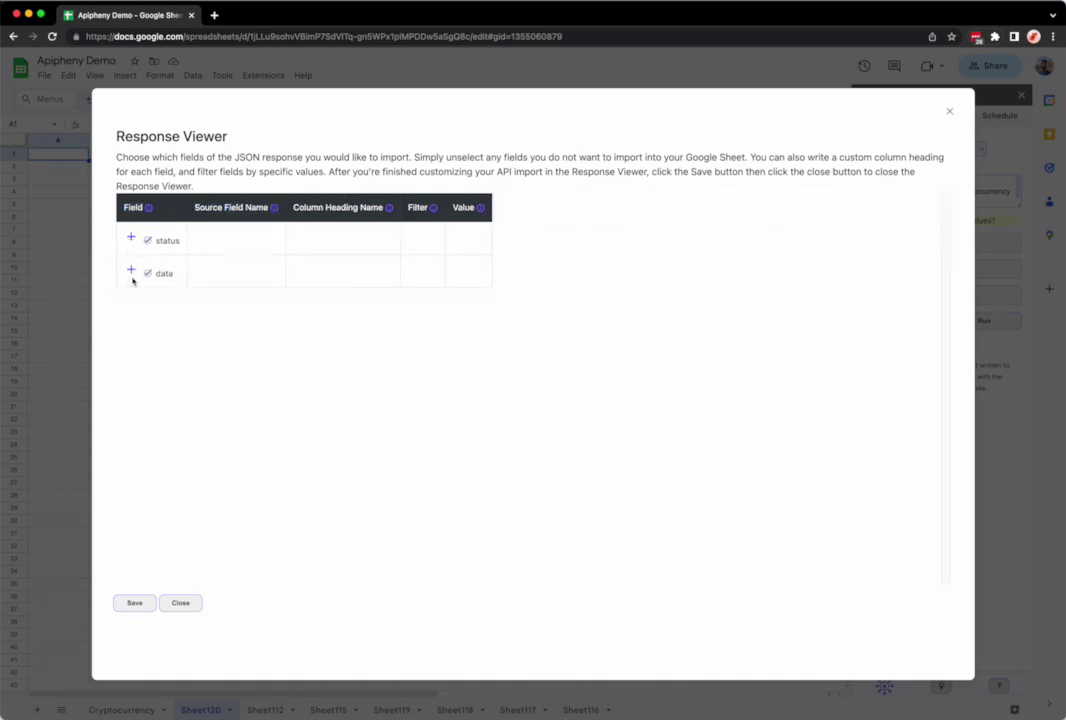
{"action": "left_click", "coordinate": [131, 272]}
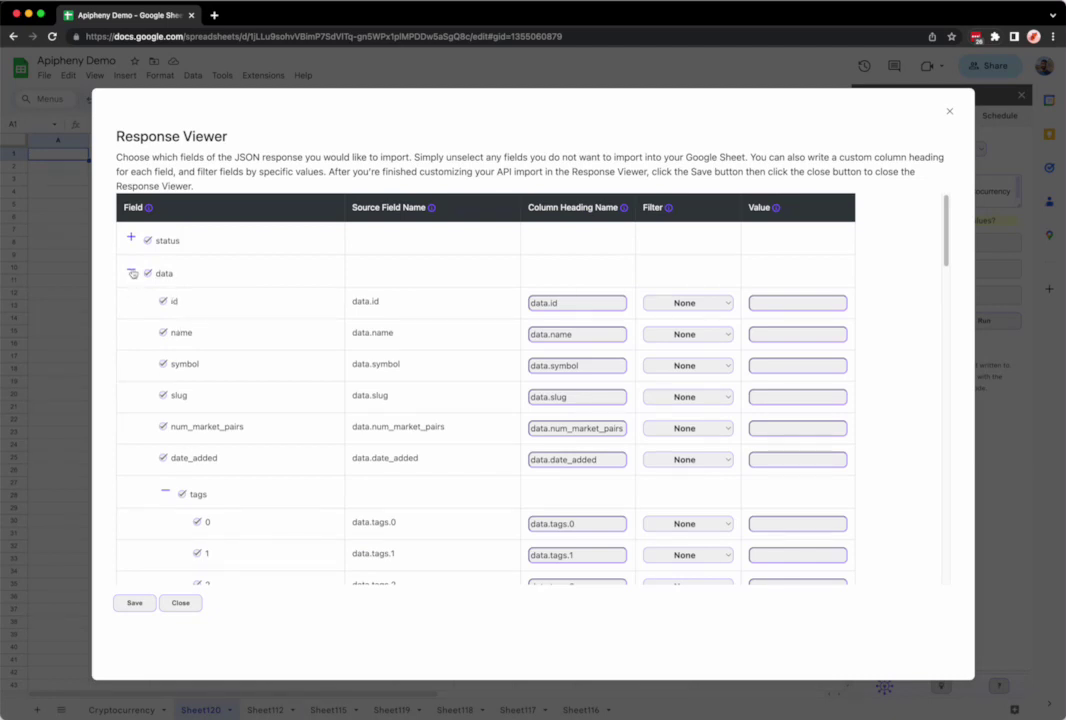
{"action": "left_click", "coordinate": [131, 272]}
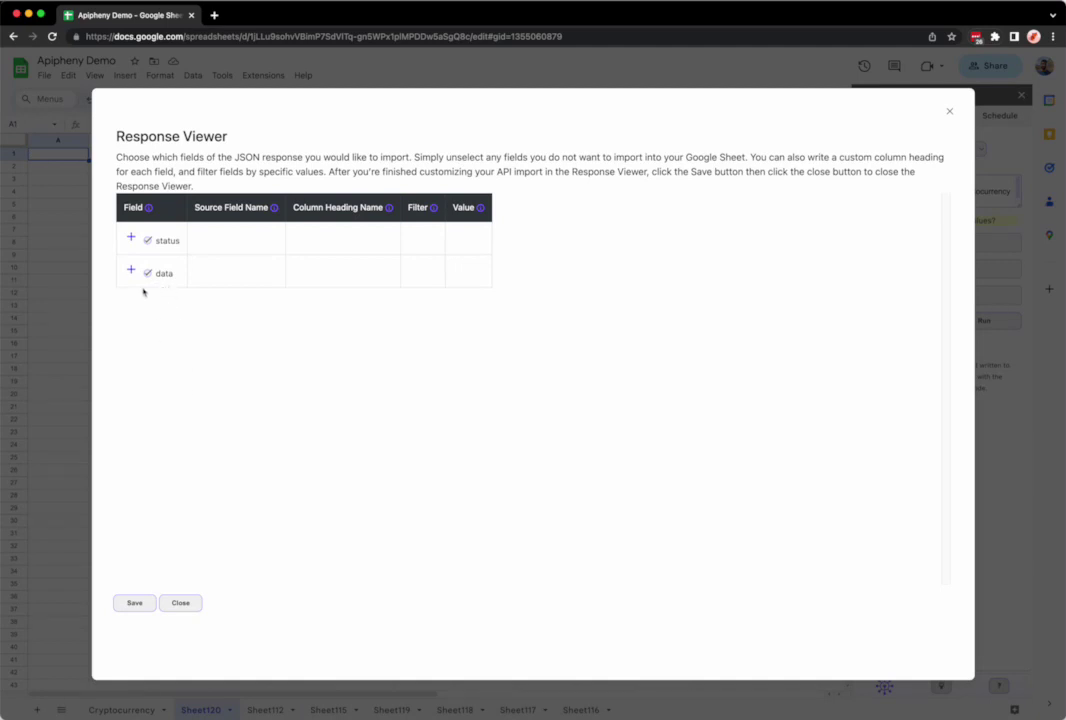
{"action": "left_click", "coordinate": [131, 272]}
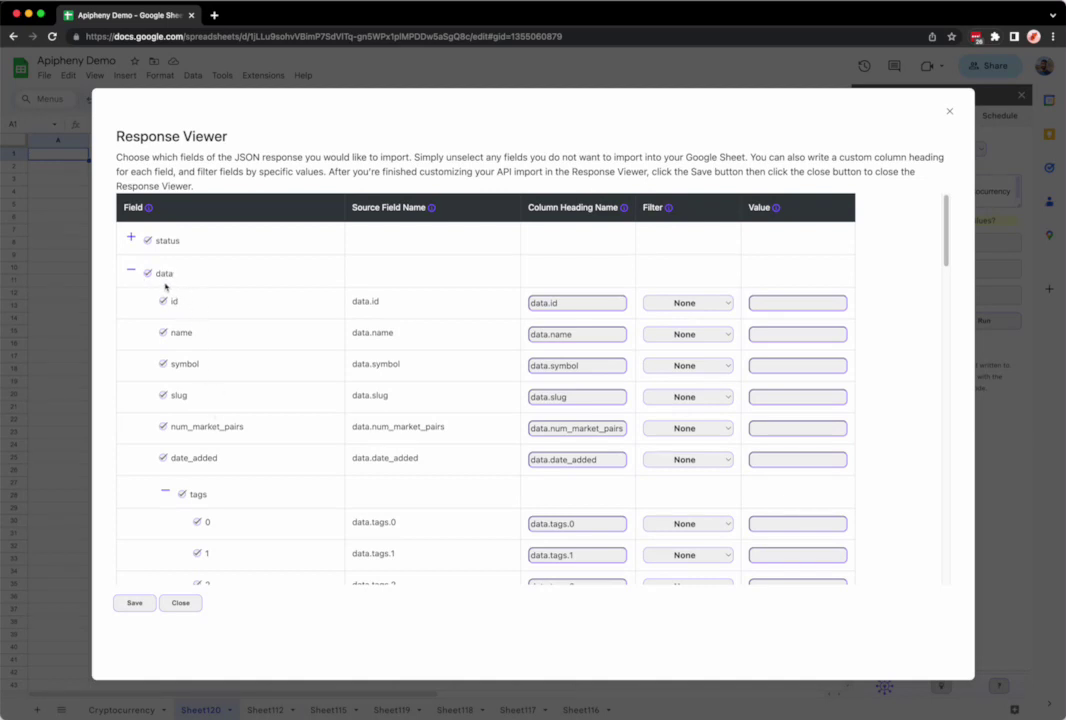
{"action": "left_click", "coordinate": [148, 274]}
Examine the Source Field Name column, including the entry for the id field
{"action": "left_click_drag", "start_coordinate": [352, 212], "coordinate": [425, 209]}
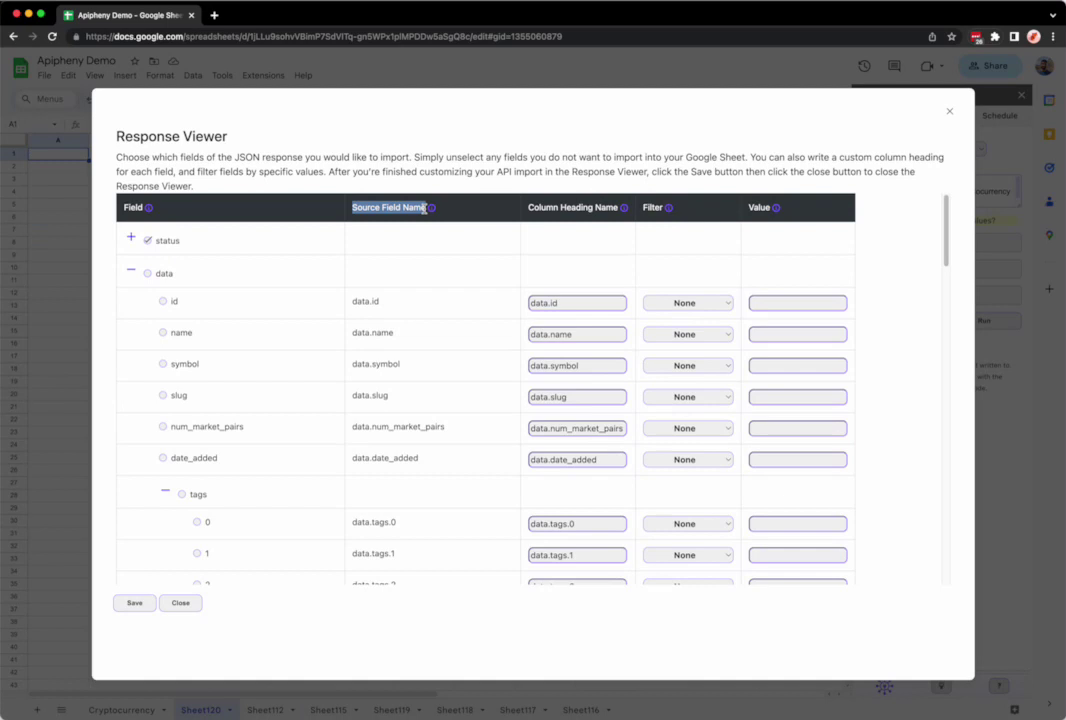
{"action": "double_click", "coordinate": [377, 302]}
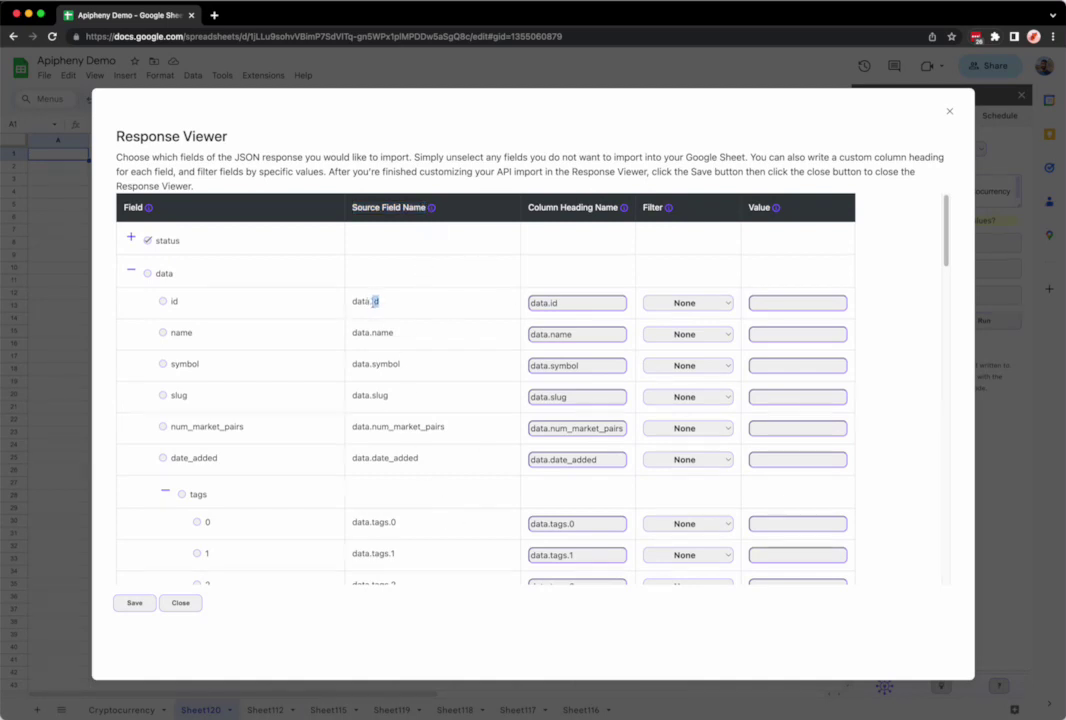
{"action": "left_click", "coordinate": [363, 305]}
{"action": "left_click_drag", "start_coordinate": [353, 303], "coordinate": [380, 307]}
{"action": "left_click", "coordinate": [377, 302]}
Set the column heading name of the id field in the data group to "data"
{"action": "left_click_drag", "start_coordinate": [528, 207], "coordinate": [612, 207]}
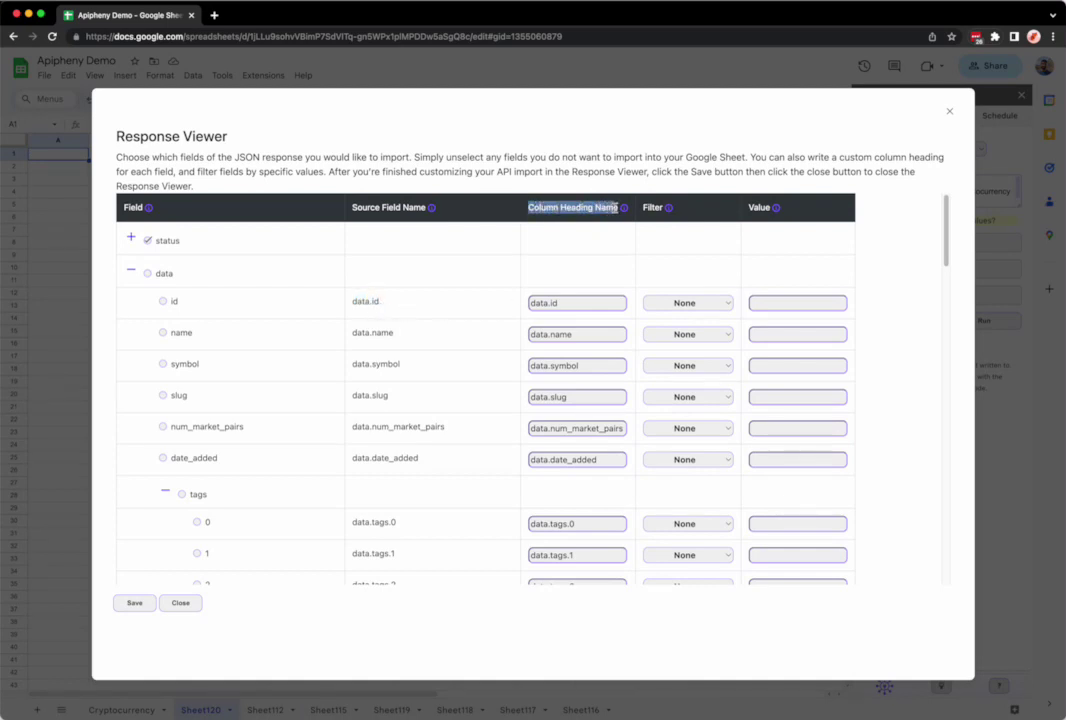
{"action": "left_click", "coordinate": [561, 309]}
{"action": "left_click_drag", "start_coordinate": [561, 309], "coordinate": [537, 308]}
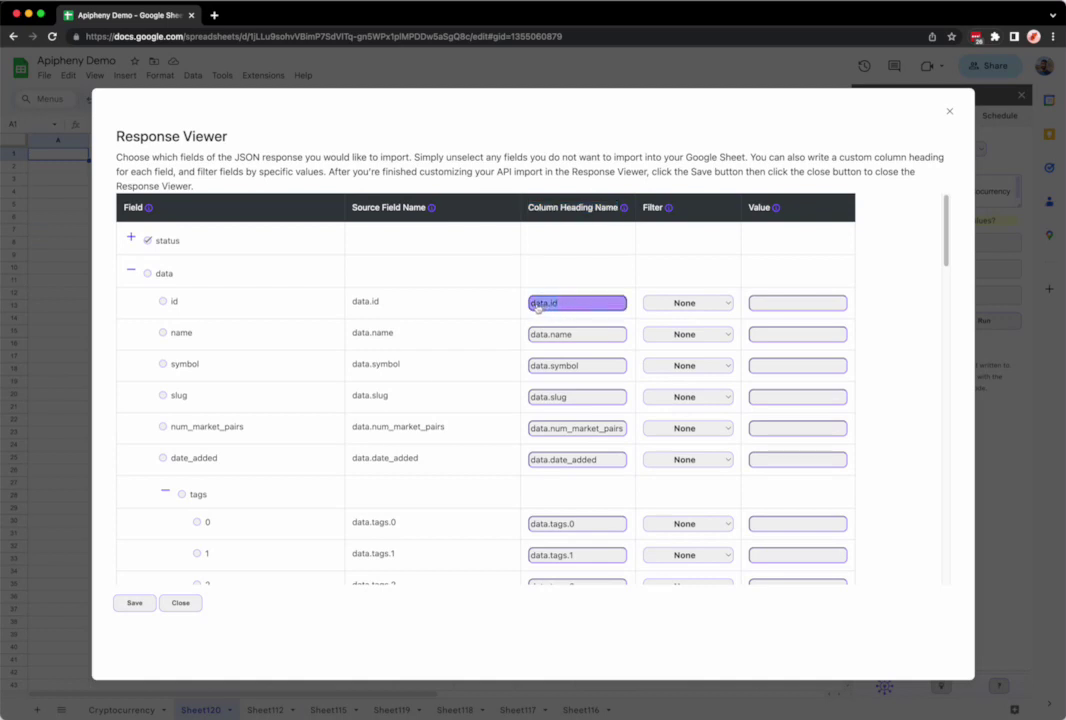
{"action": "left_click", "coordinate": [377, 301]}
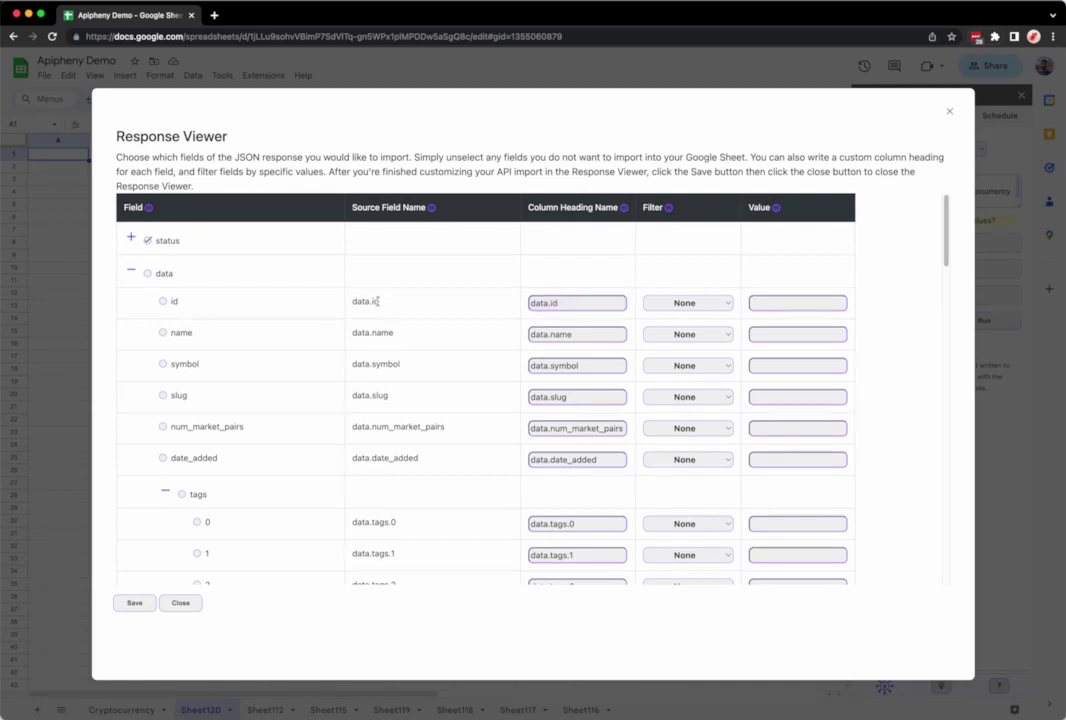
{"action": "double_click", "coordinate": [550, 305]}
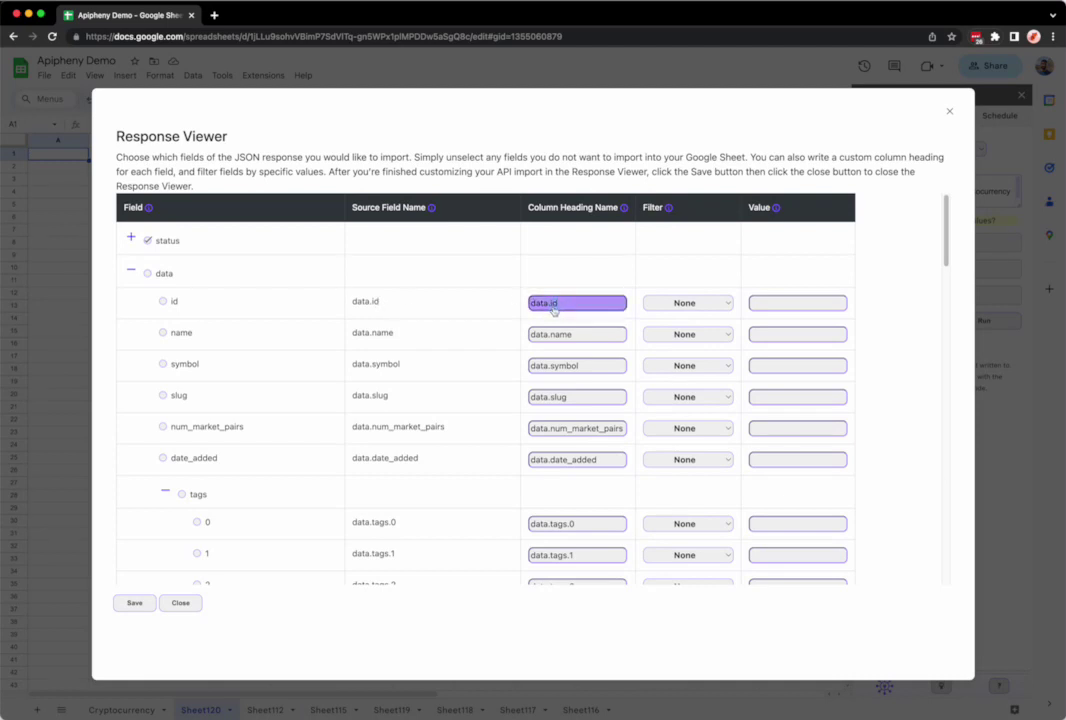
{"action": "type", "text": "data"}
{"action": "left_click", "coordinate": [585, 280]}
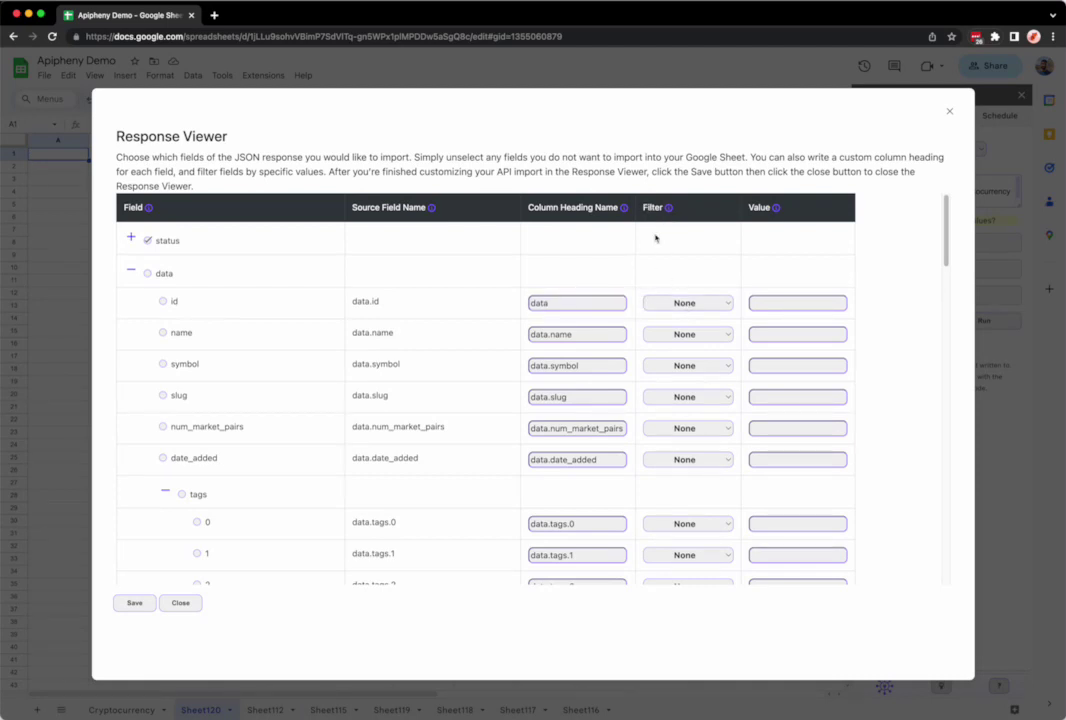
Examine the filter operators and the value field available for the id field
{"action": "left_click_drag", "start_coordinate": [640, 207], "coordinate": [657, 210]}
{"action": "left_click", "coordinate": [672, 303]}
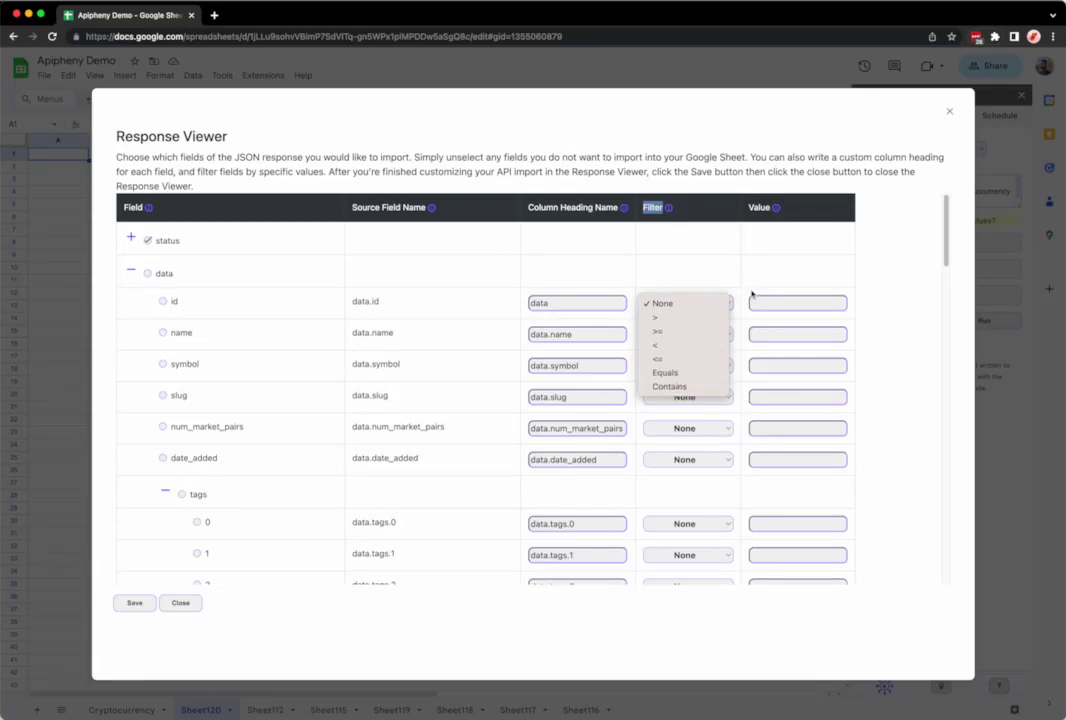
{"action": "left_click", "coordinate": [776, 209]}
{"action": "left_click_drag", "start_coordinate": [749, 207], "coordinate": [768, 208]}
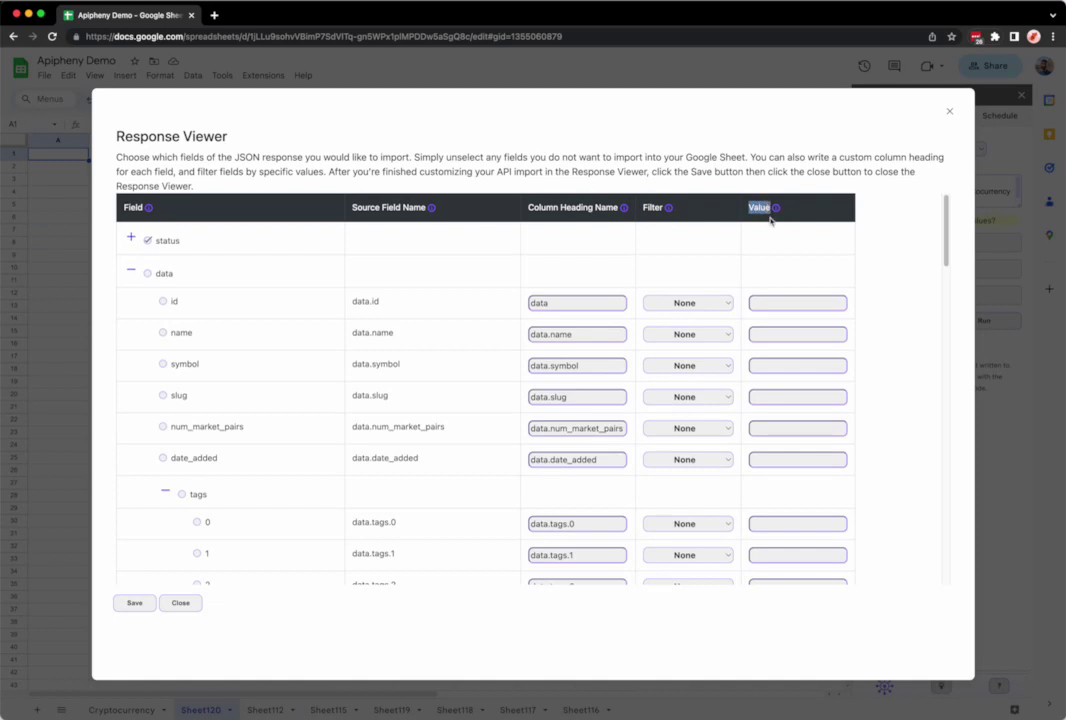
{"action": "left_click", "coordinate": [797, 304]}
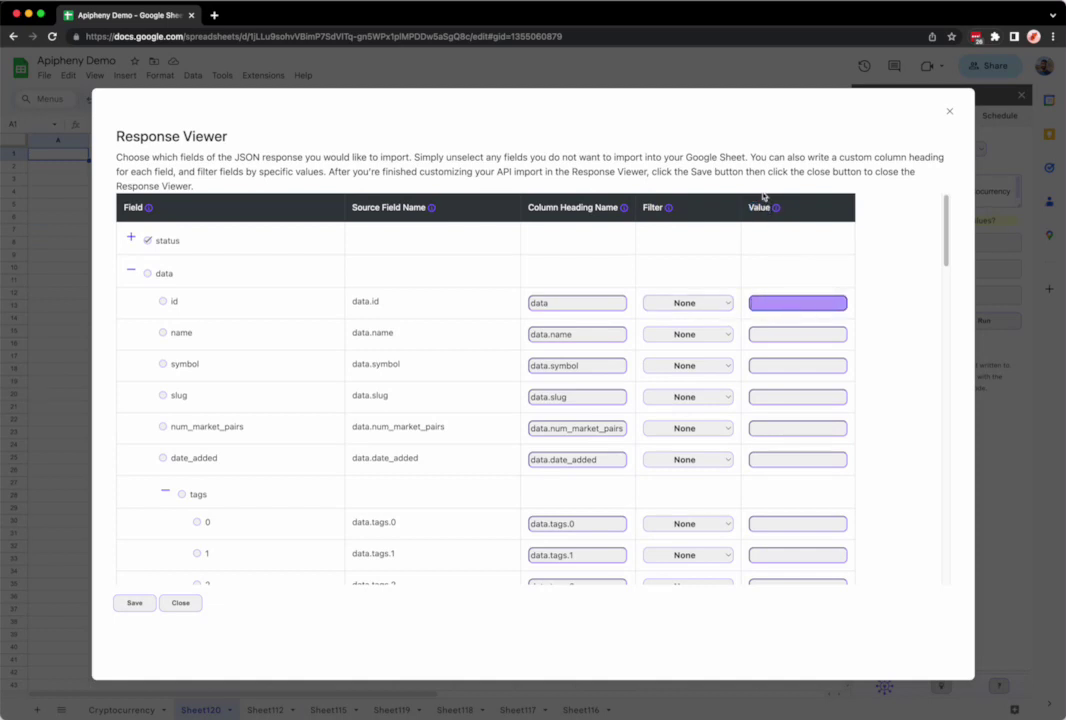
{"action": "left_click", "coordinate": [724, 303]}
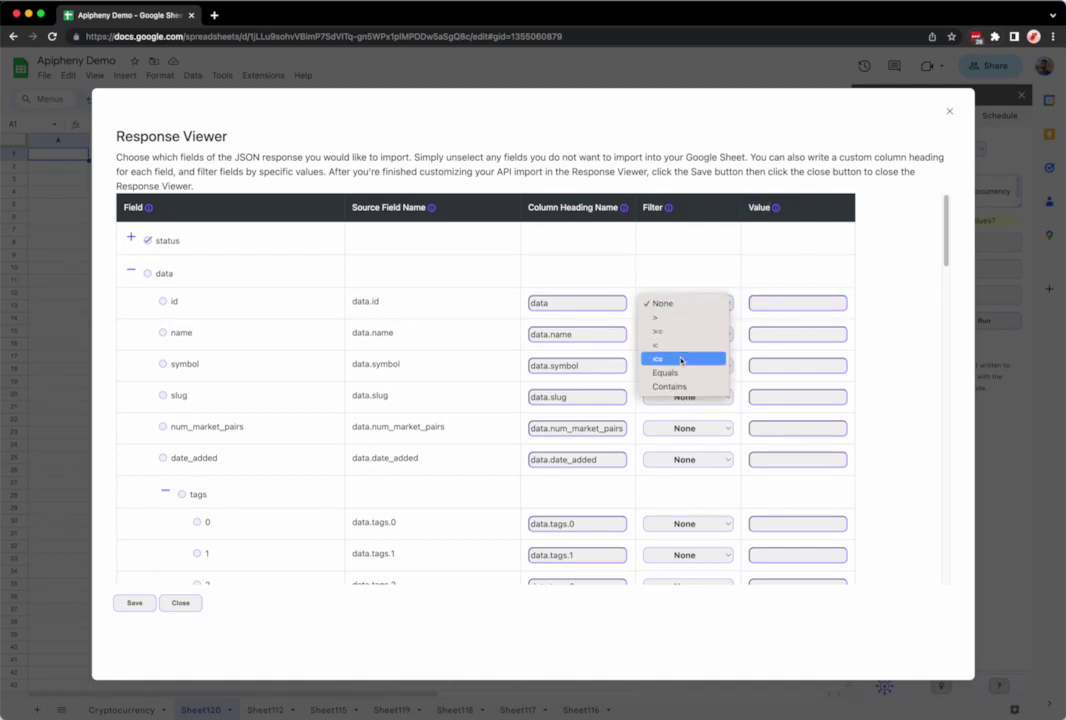
{"action": "left_click", "coordinate": [671, 265]}
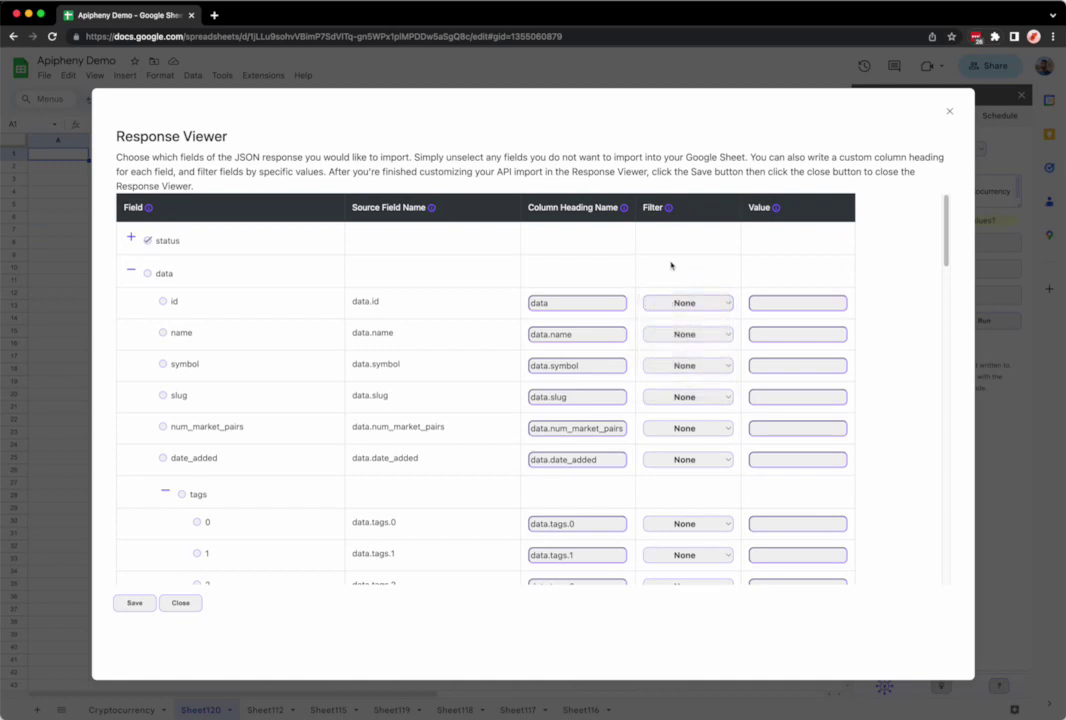
Save the field selection and run the import of the status fields into Sheet120, overwriting the sheet
{"action": "left_click", "coordinate": [130, 269]}
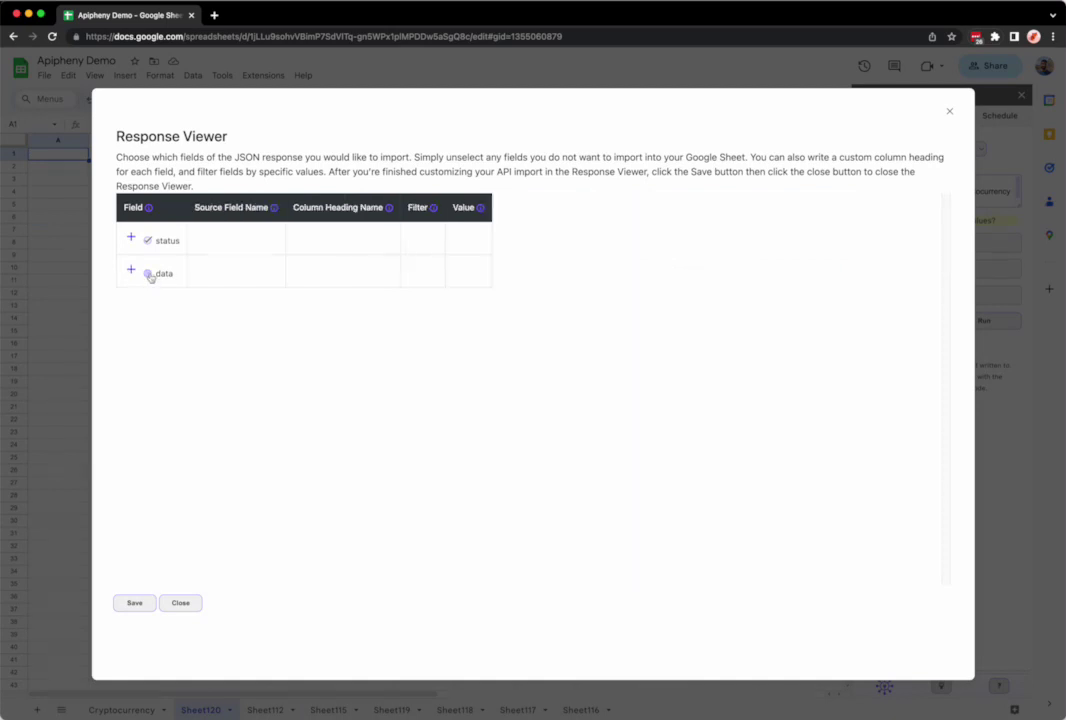
{"action": "left_click", "coordinate": [135, 604]}
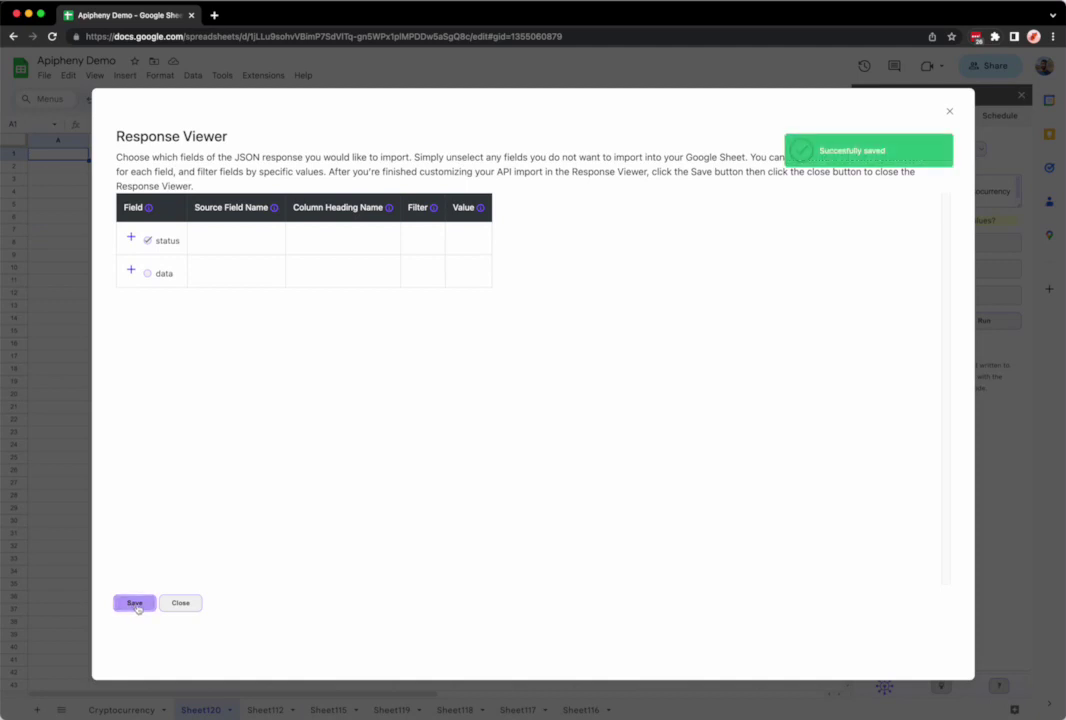
{"action": "left_click", "coordinate": [181, 604]}
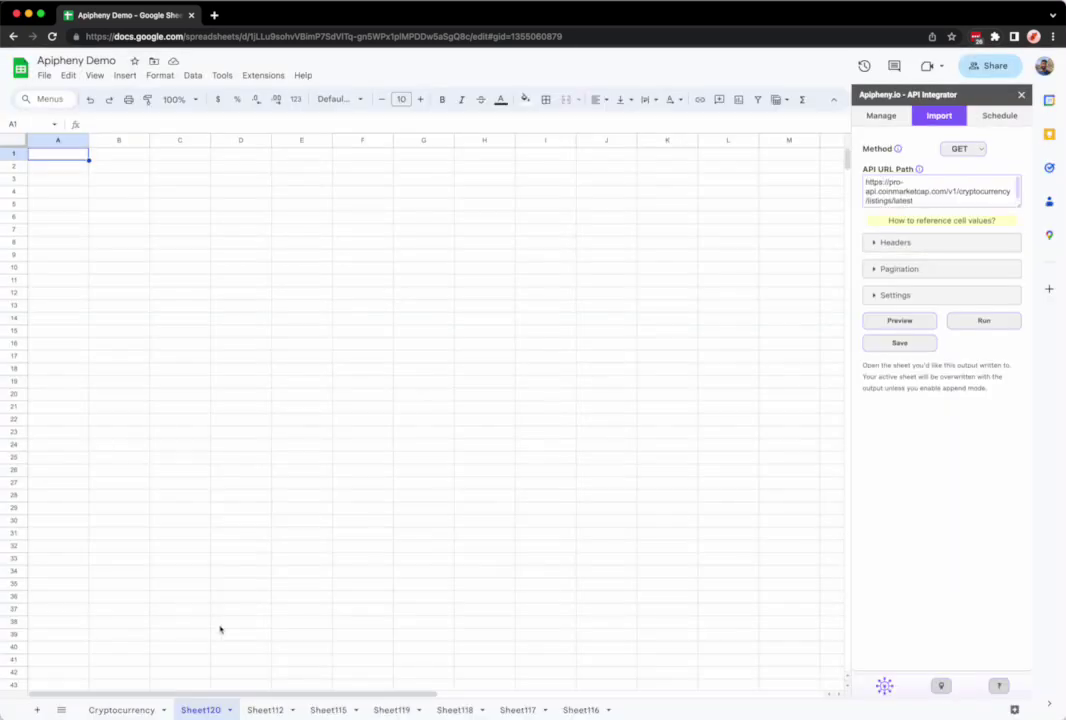
{"action": "left_click", "coordinate": [988, 322]}
{"action": "left_click", "coordinate": [951, 436]}
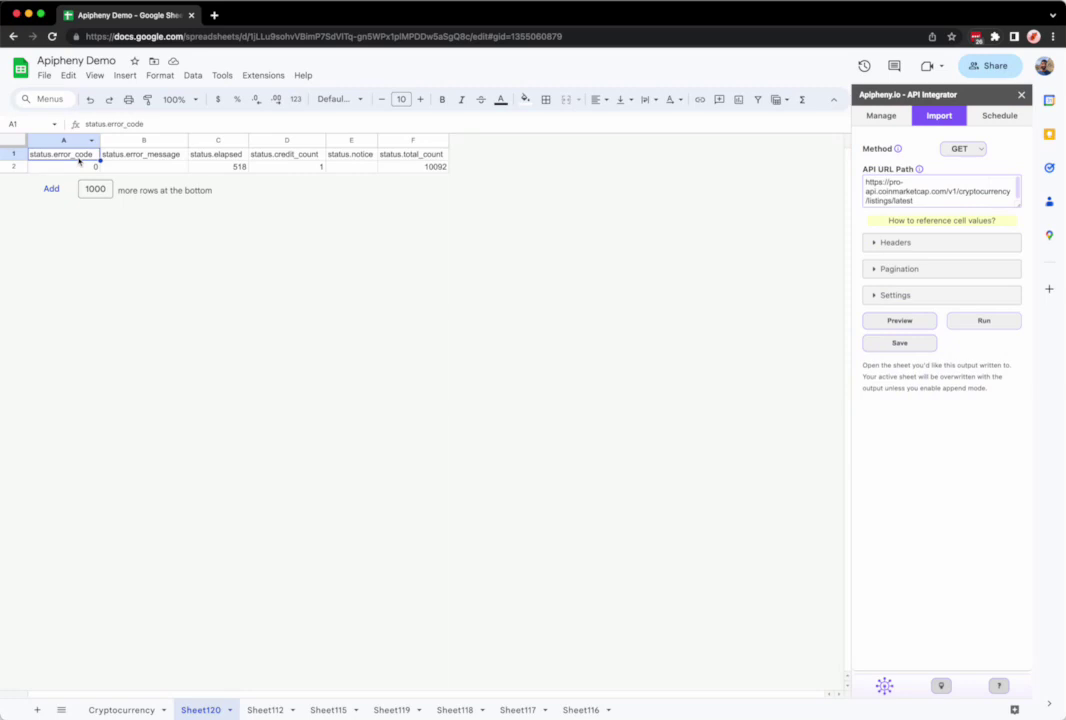
{"action": "left_click_drag", "start_coordinate": [79, 161], "coordinate": [401, 160]}
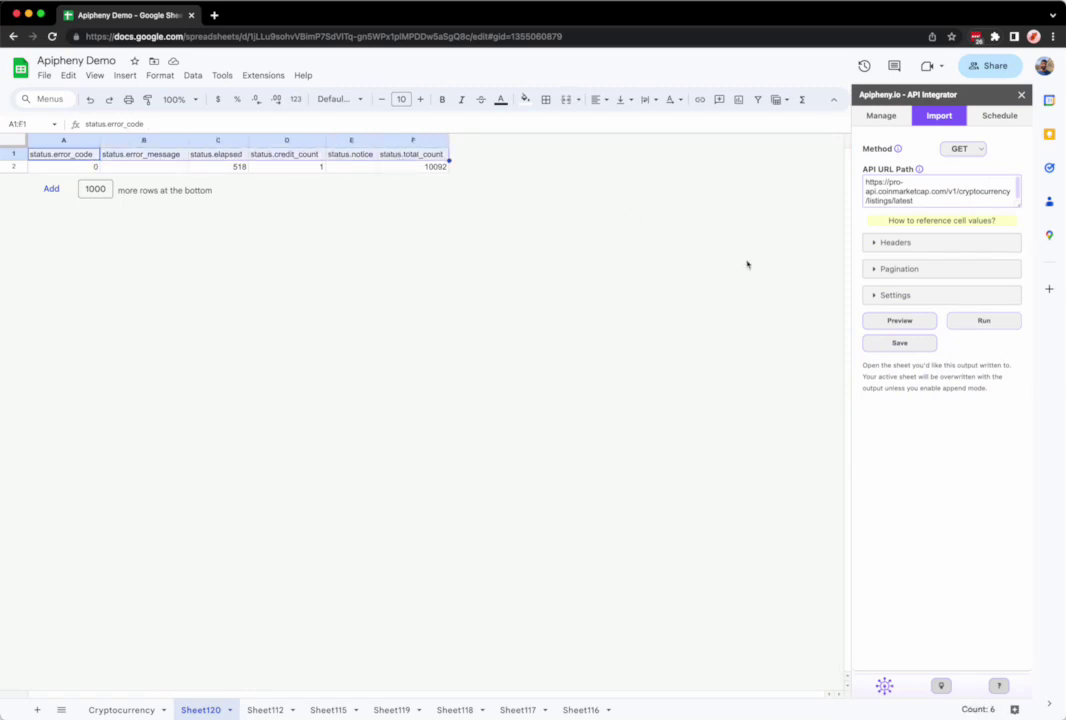
Exclude the status group in the response preview, save, and import only the data group's fields into Sheet120
{"action": "left_click", "coordinate": [902, 321]}
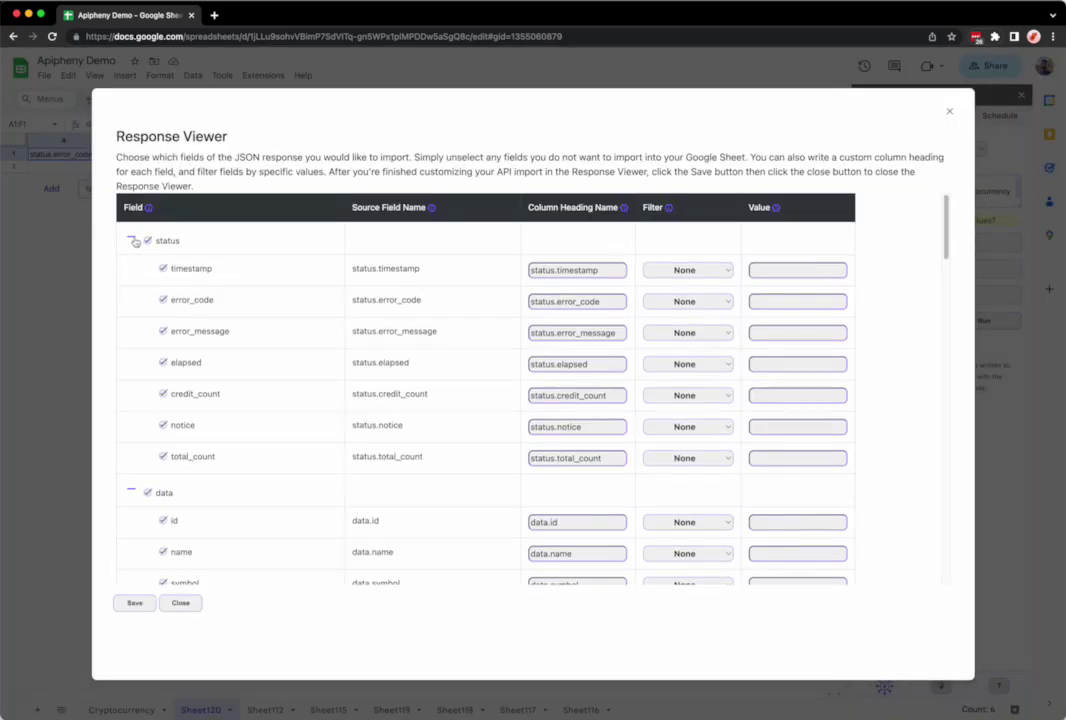
{"action": "left_click", "coordinate": [133, 241]}
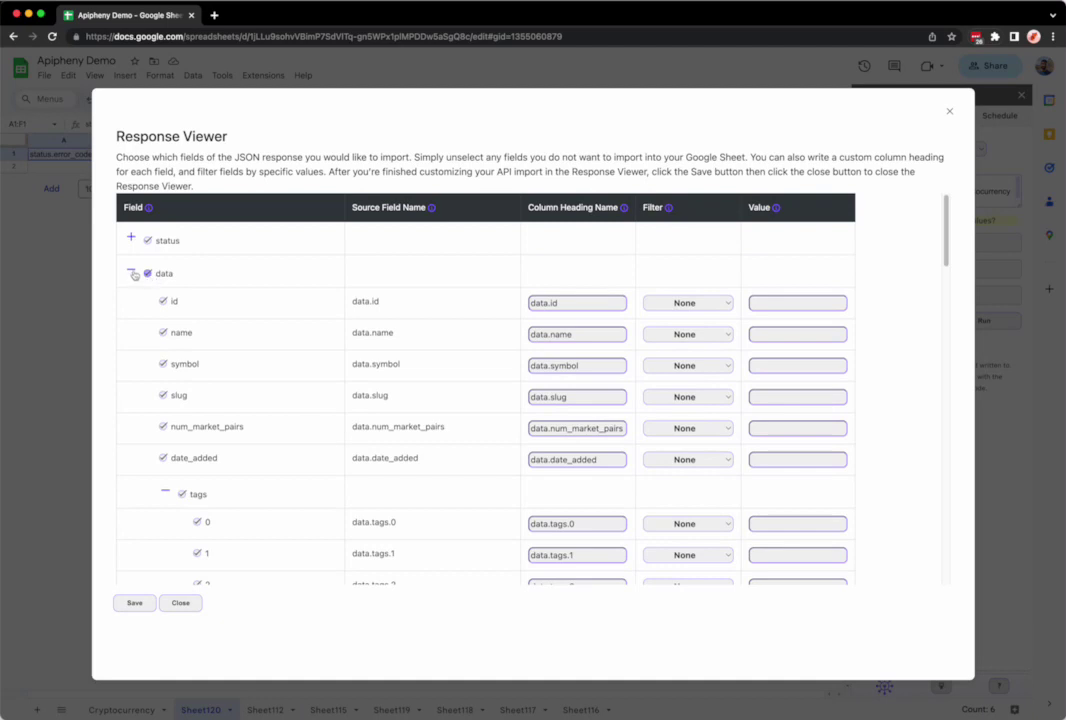
{"action": "left_click", "coordinate": [133, 273]}
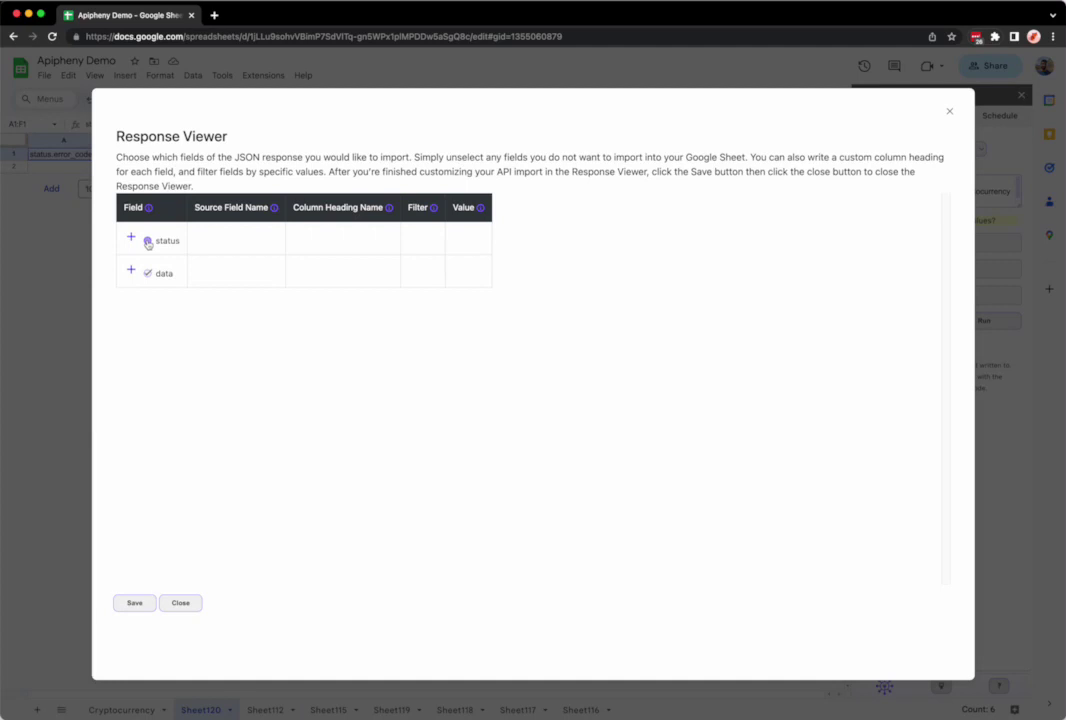
{"action": "left_click", "coordinate": [148, 242]}
{"action": "left_click", "coordinate": [134, 602]}
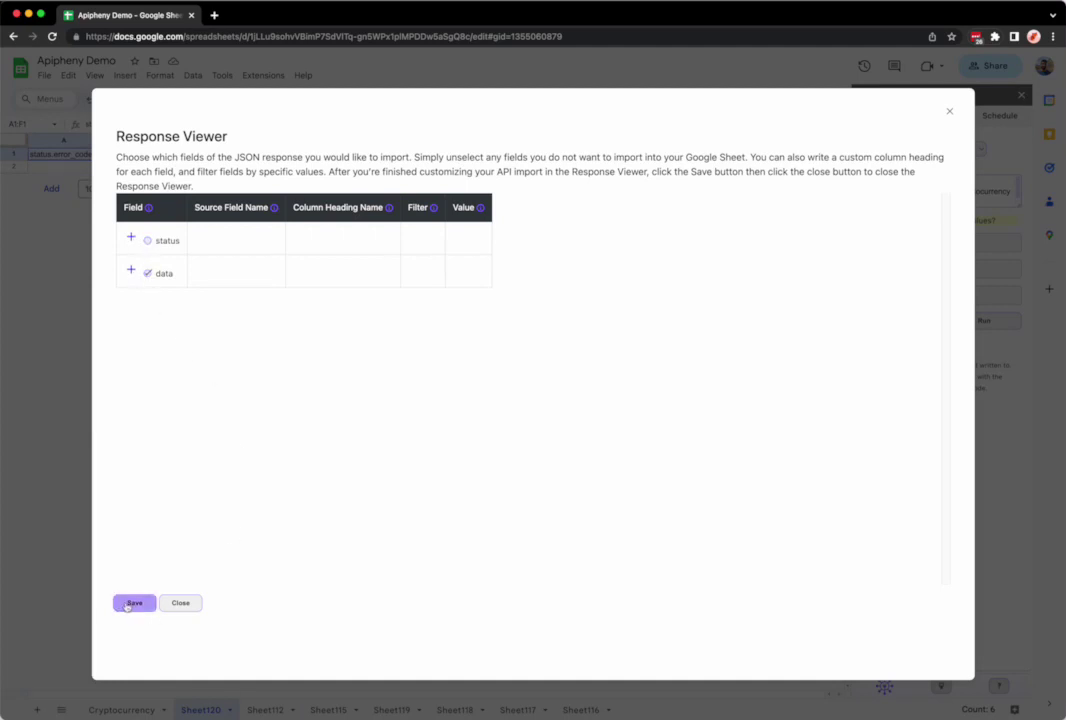
{"action": "left_click", "coordinate": [180, 603]}
{"action": "left_click", "coordinate": [986, 320]}
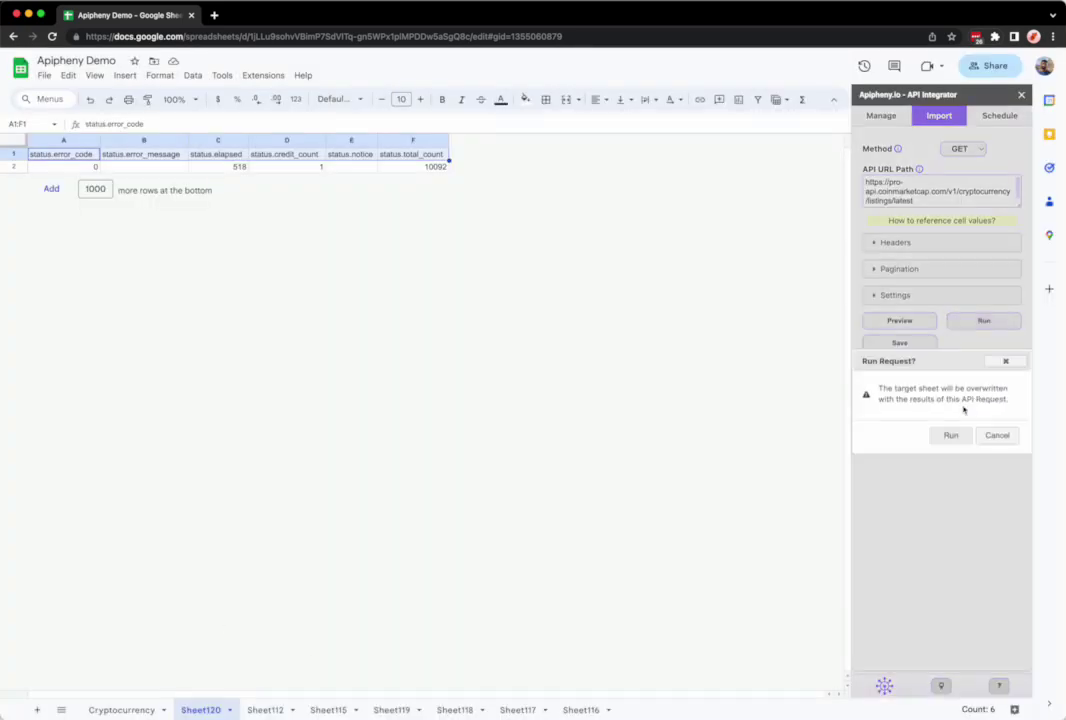
{"action": "left_click", "coordinate": [951, 435]}
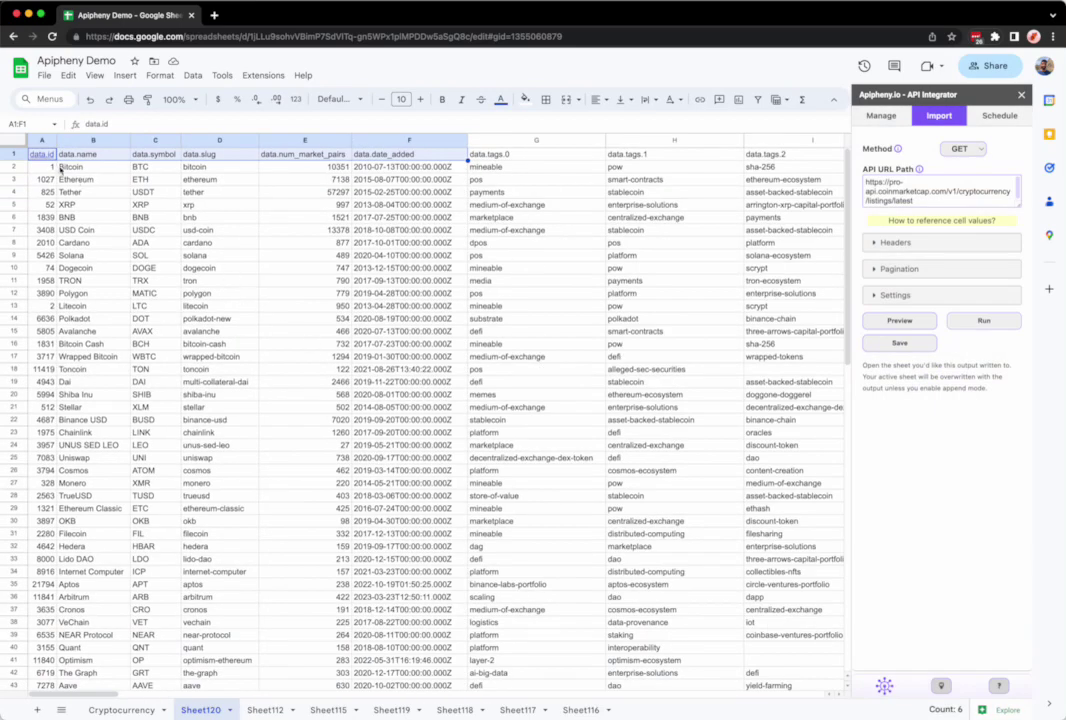
Look over the imported column headings and cryptocurrency records in Sheet120
{"action": "left_click", "coordinate": [62, 177]}
{"action": "left_click_drag", "start_coordinate": [56, 157], "coordinate": [608, 167]}
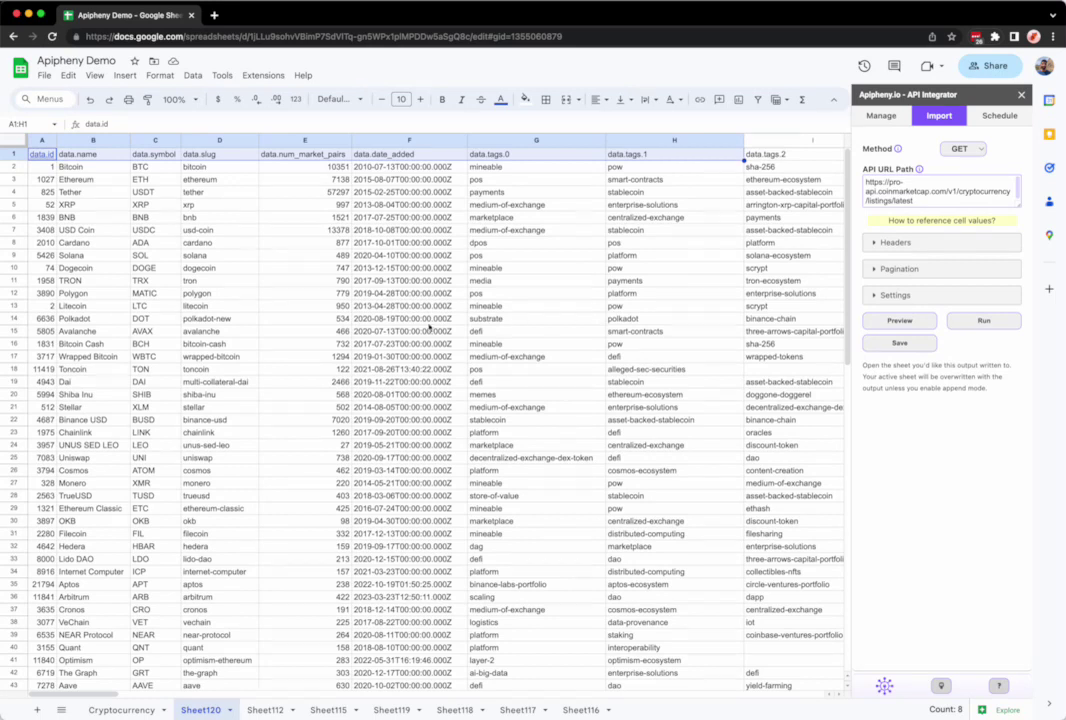
{"action": "left_click", "coordinate": [323, 319]}
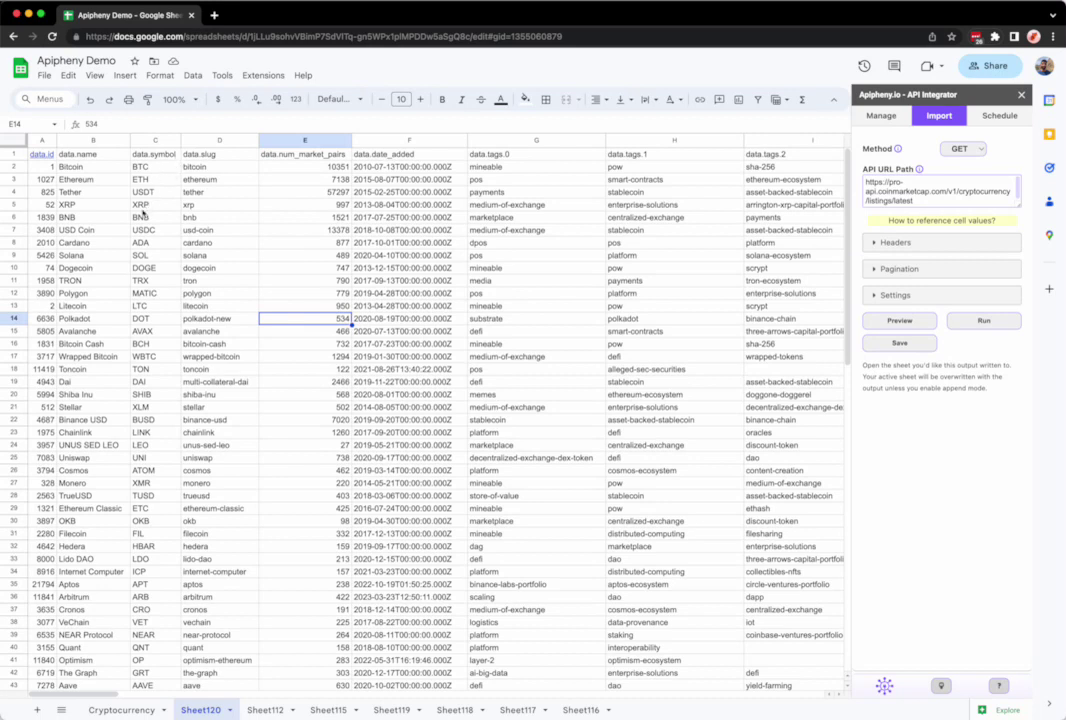
{"action": "left_click", "coordinate": [153, 240]}
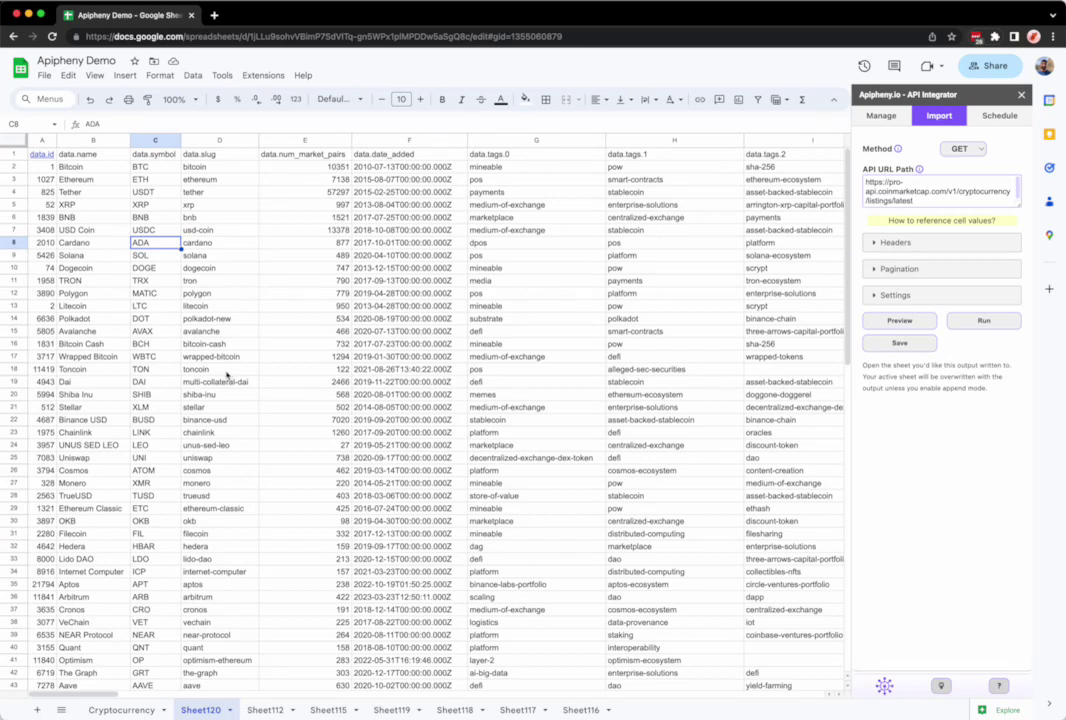
{"action": "left_click", "coordinate": [282, 156]}
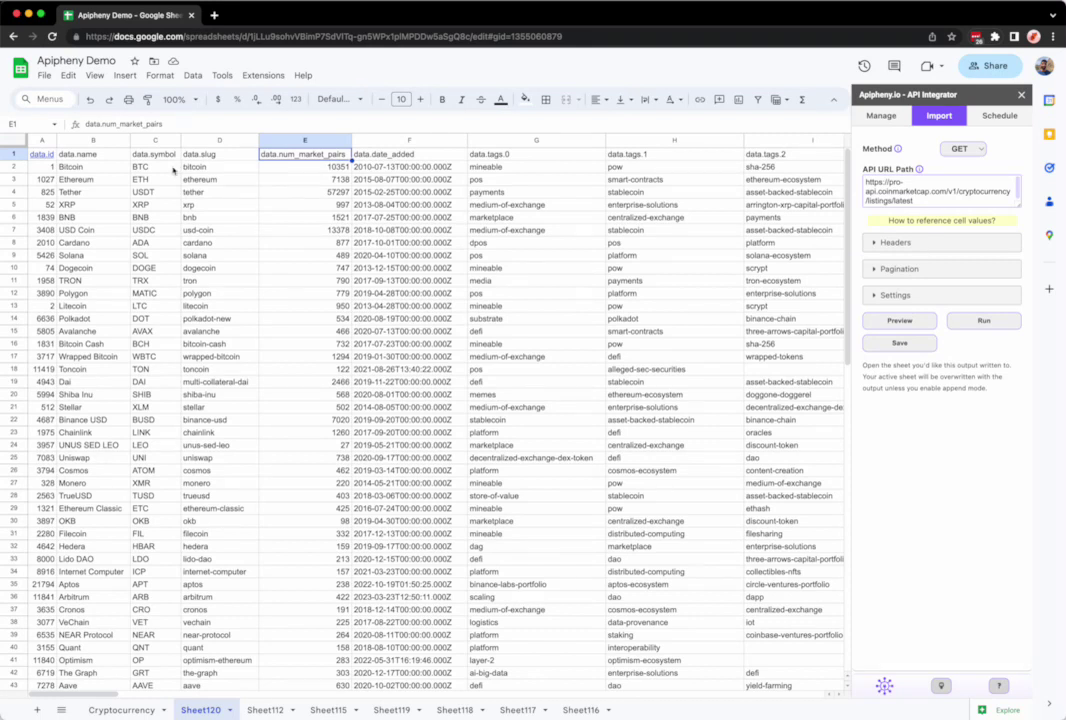
{"action": "left_click", "coordinate": [170, 170]}
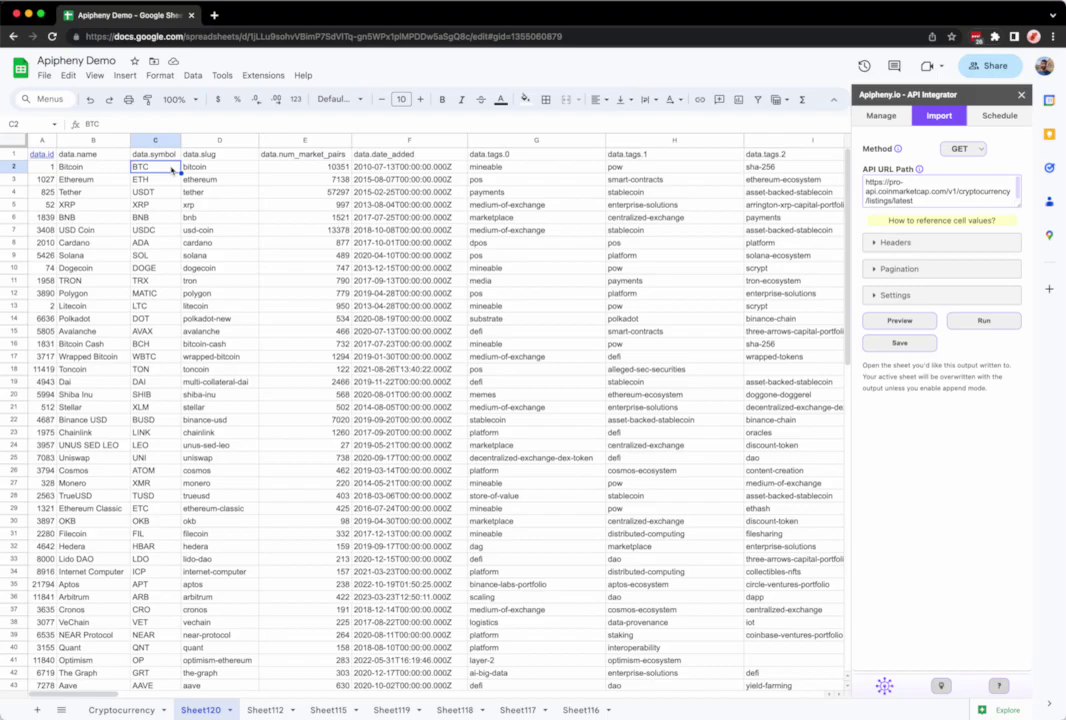